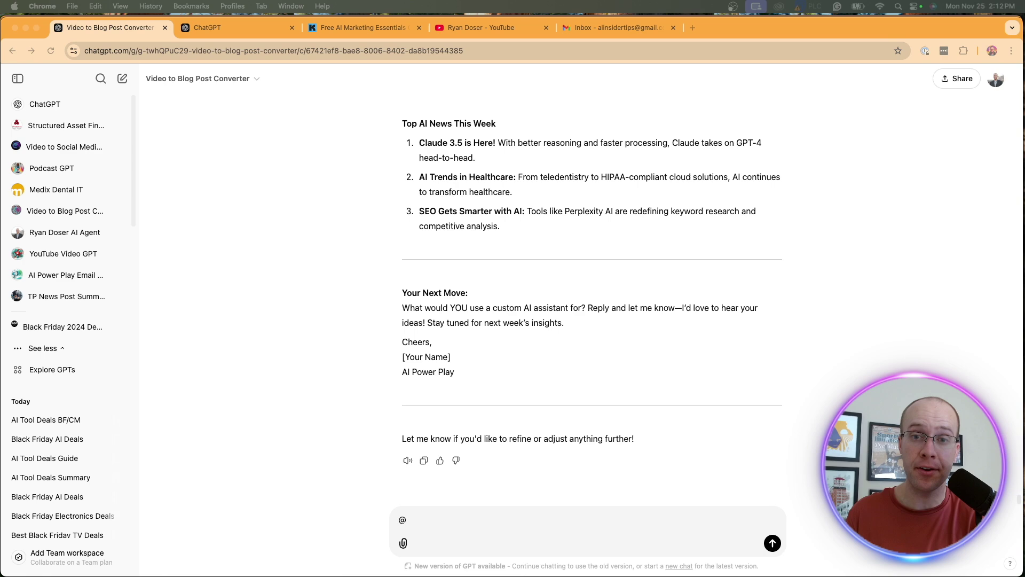
- Move from the newsletter chat past the YouTube channel to the Free AI Marketing Essentials Guide signup page
key(super+4)
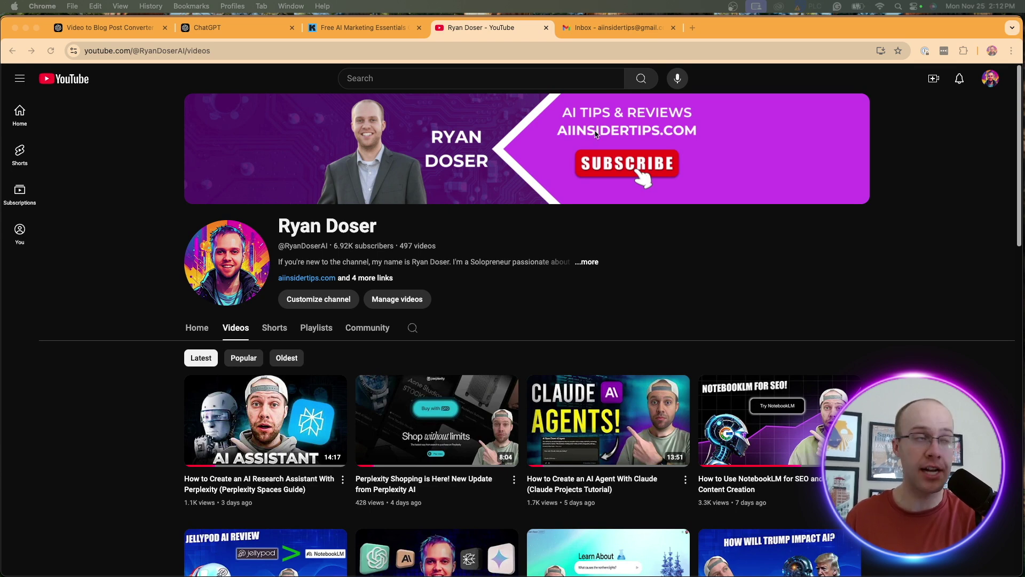
key(super+3)
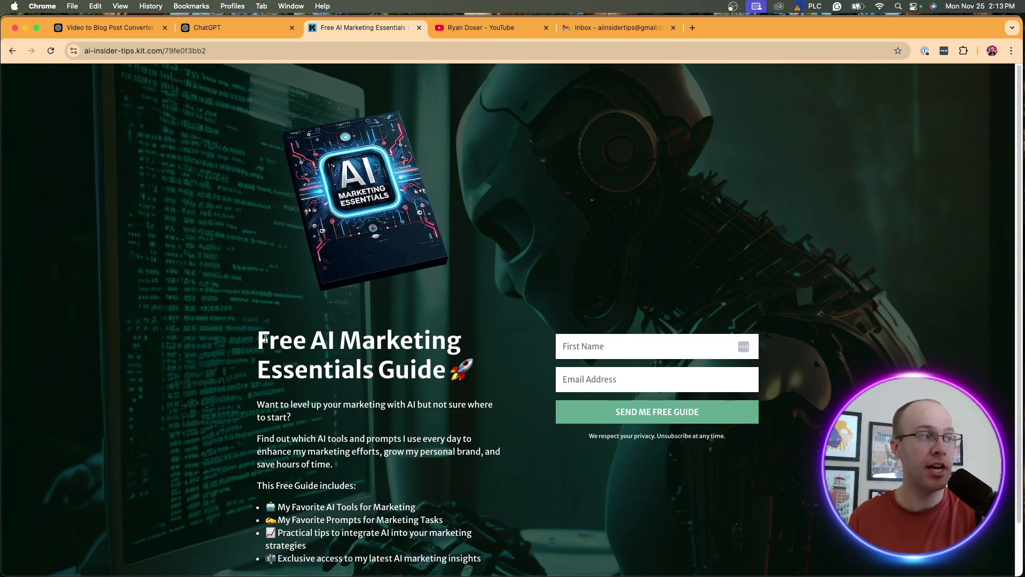
- Highlight the Free AI Marketing Essentials Guide heading, then go back to the Video to Blog Post Converter chat
drag(258, 339, 202, 375)
click(203, 350)
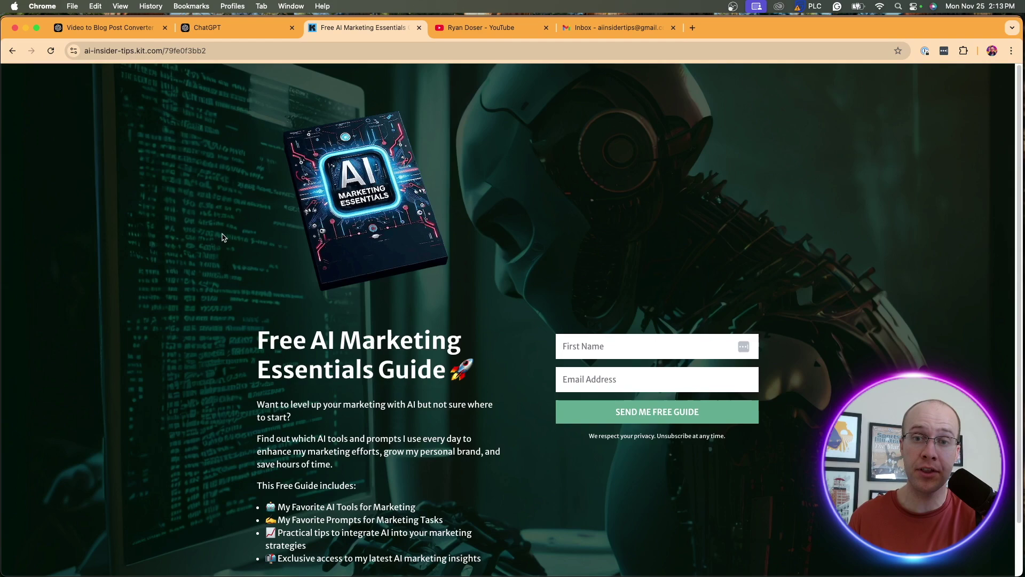
click(107, 31)
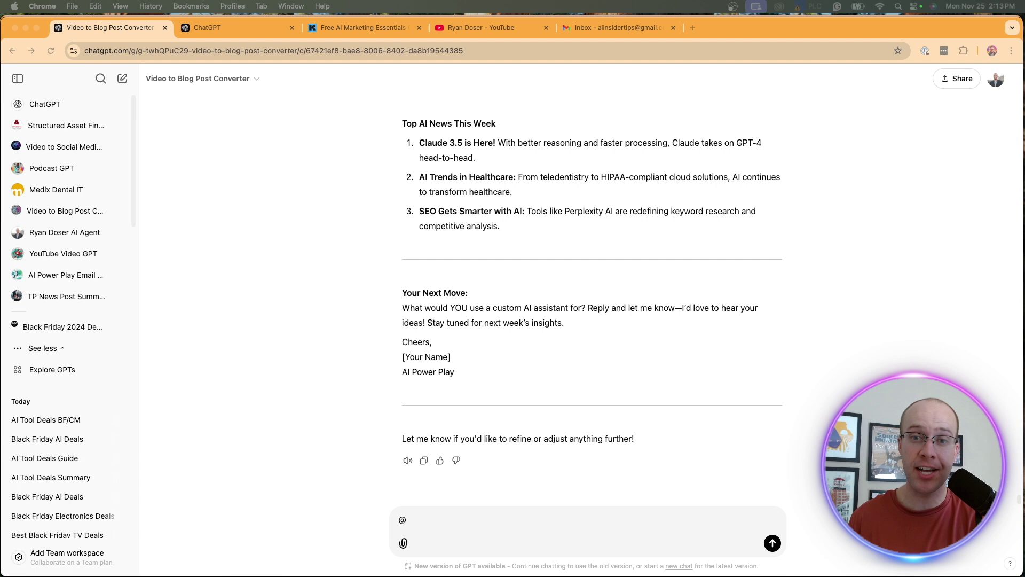
- Replace the leftover @ with a fresh one, browse the list of mentionable custom GPTs, then dismiss it
click(820, 321)
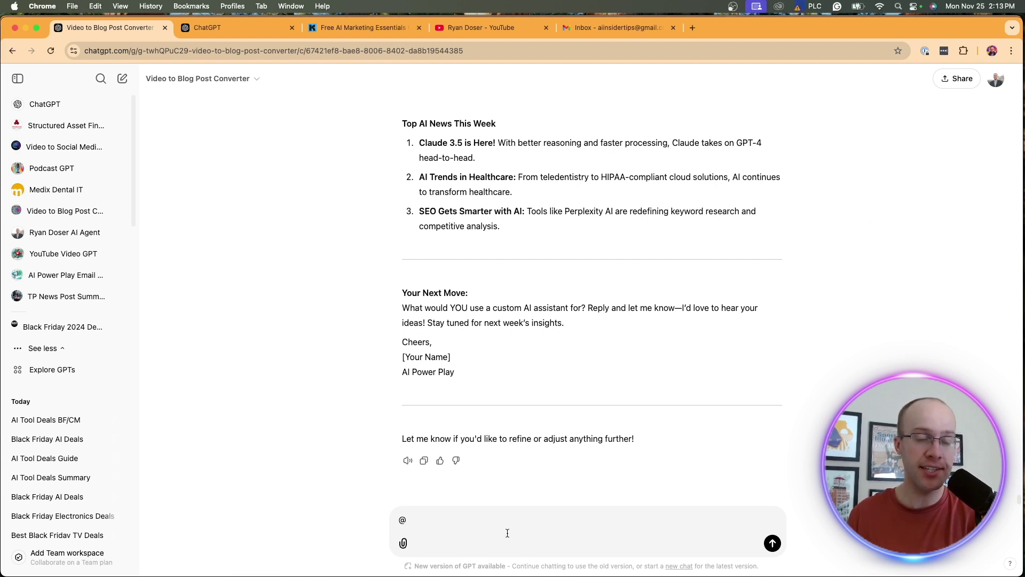
key(BackSpace)
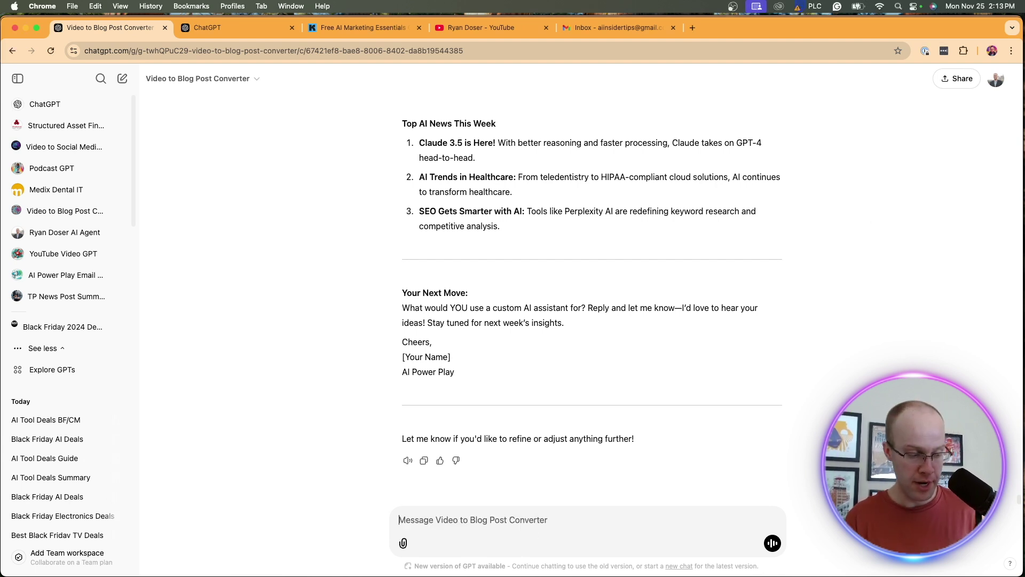
text(@)
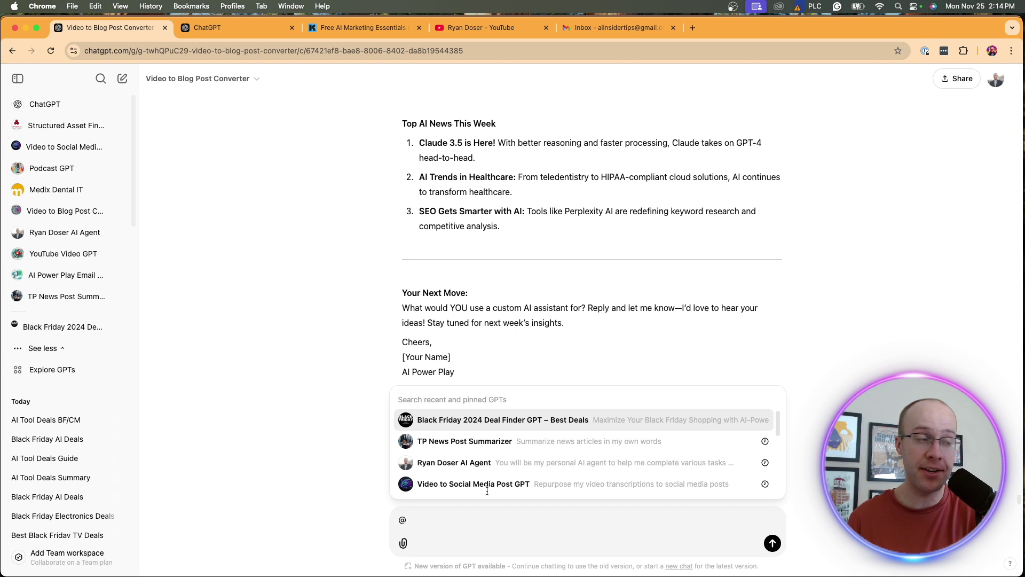
scroll(525, 450, down, 5)
scroll(524, 447, up, 3)
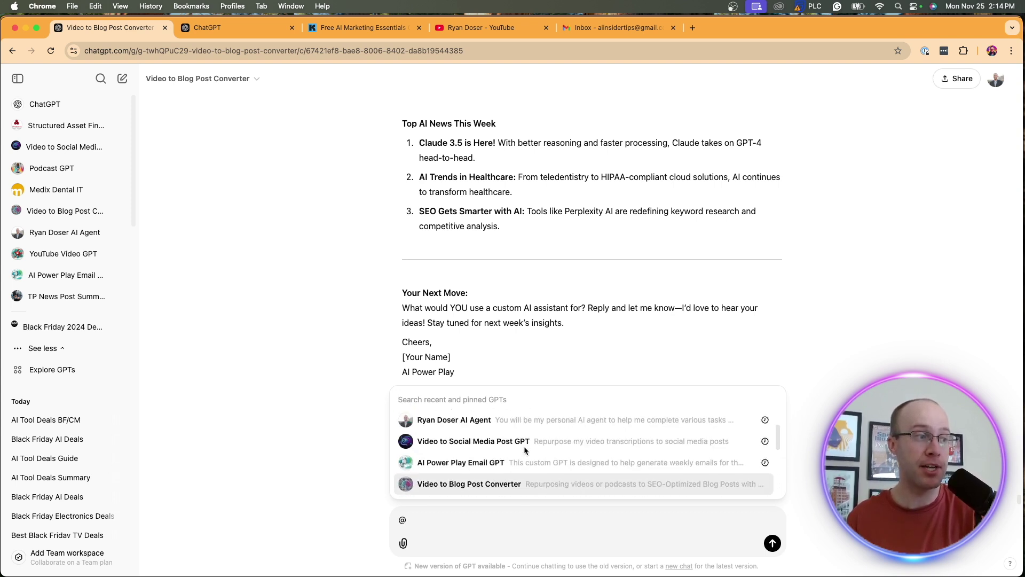
scroll(524, 447, up, 2)
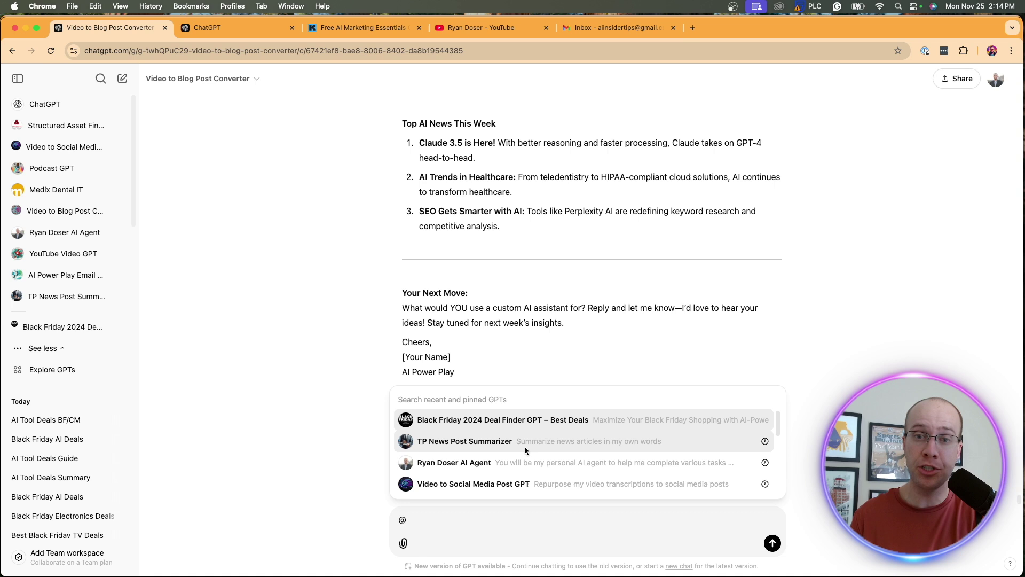
key(Escape)
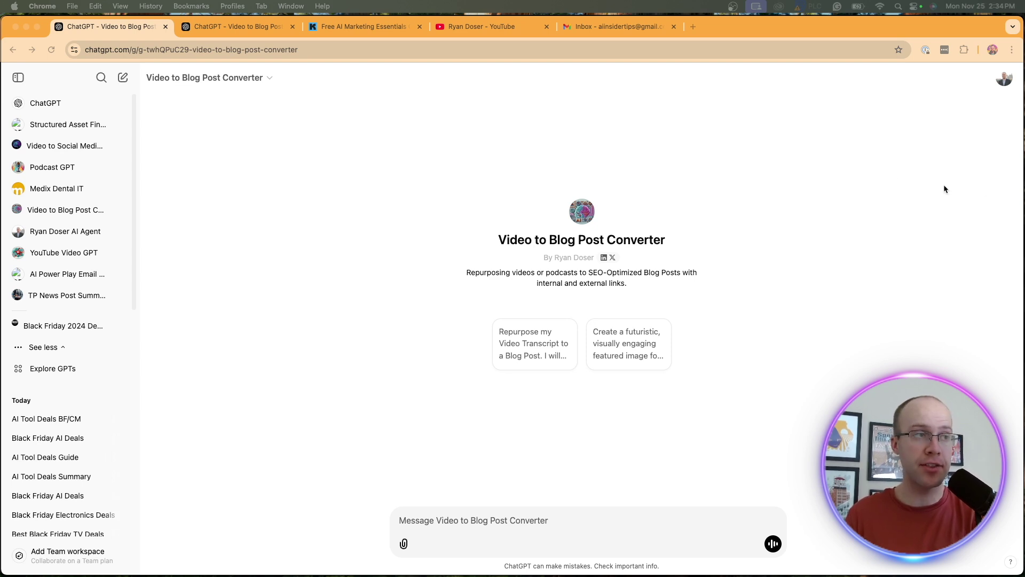
- Highlight the Video to Blog Post Converter title and its word 'Converter' in the new chat
drag(689, 241, 476, 238)
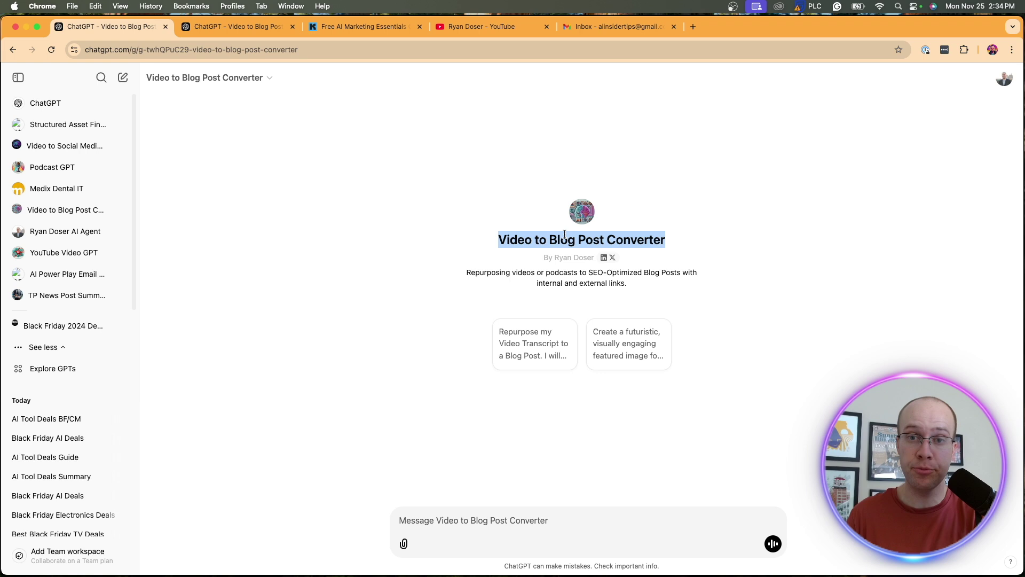
click(666, 247)
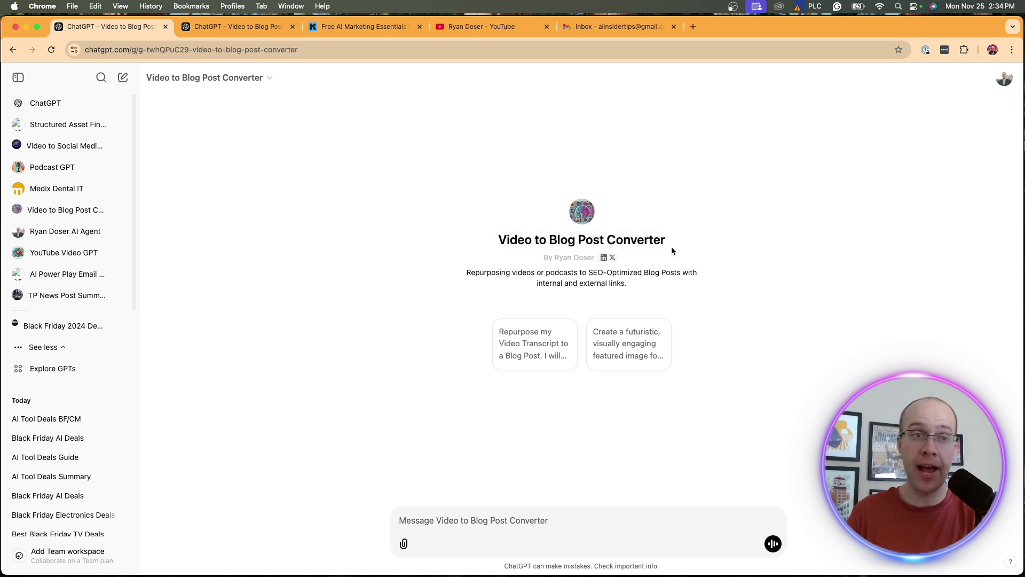
drag(672, 248, 597, 240)
click(544, 241)
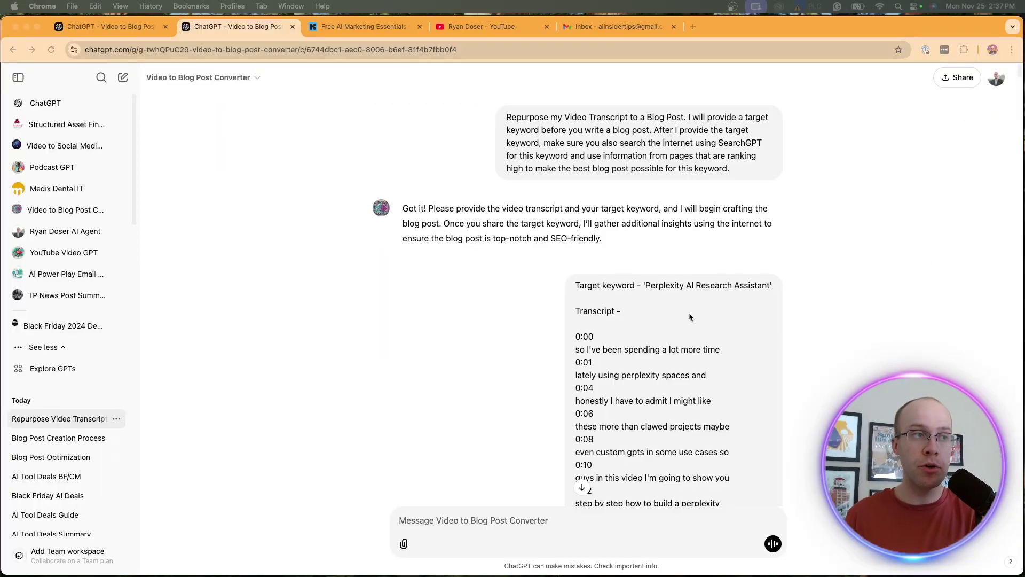
- Read through the 'Perplexity AI Research Assistant' keyword, the transcript, and the generated Perplexity Spaces blog post
drag(778, 284, 574, 285)
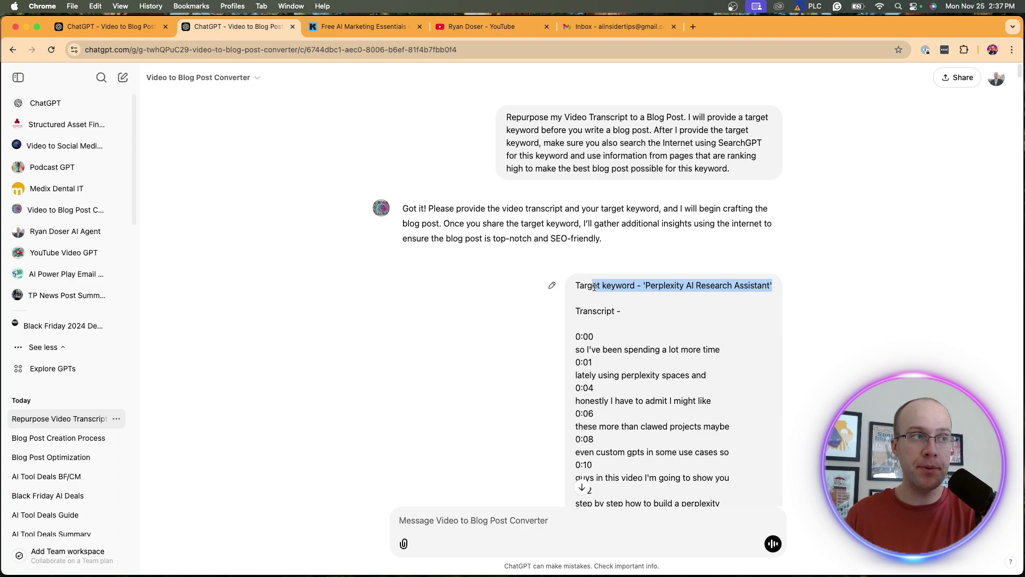
click(677, 424)
scroll(678, 424, down, 1)
drag(689, 460, 575, 326)
scroll(611, 316, down, 20)
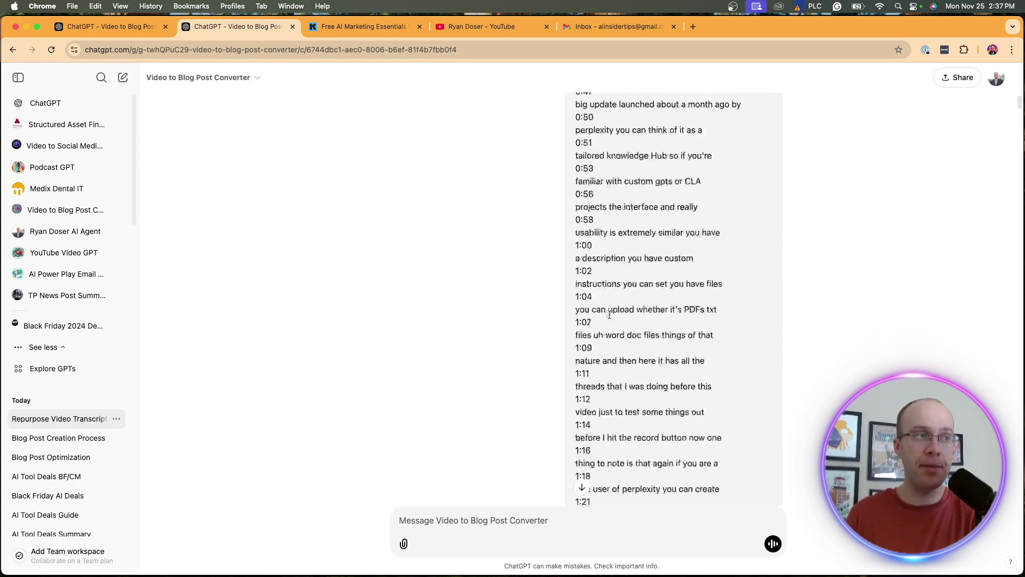
scroll(611, 316, down, 20)
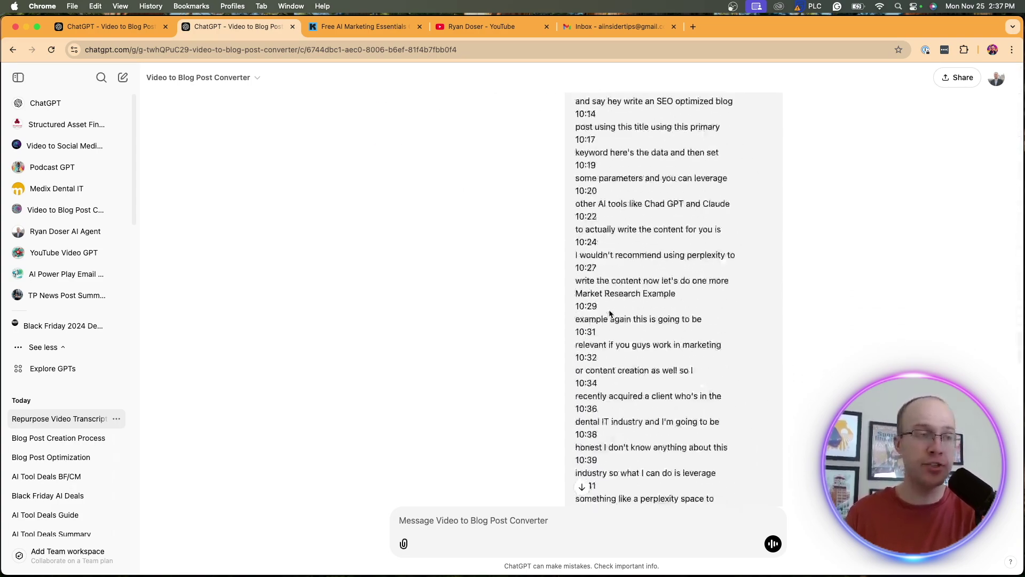
scroll(611, 315, down, 20)
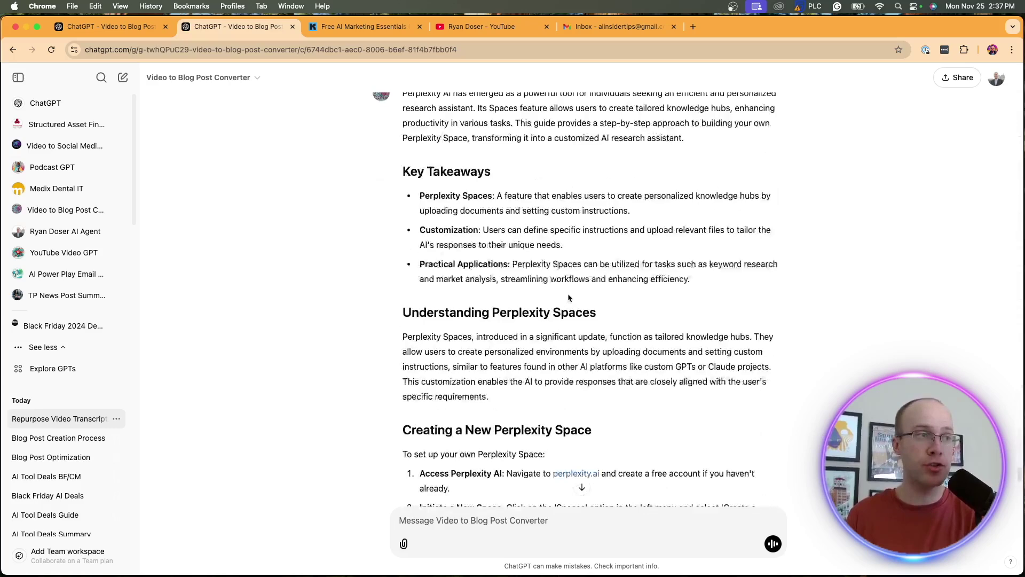
scroll(561, 270, up, 1)
scroll(562, 271, down, 2)
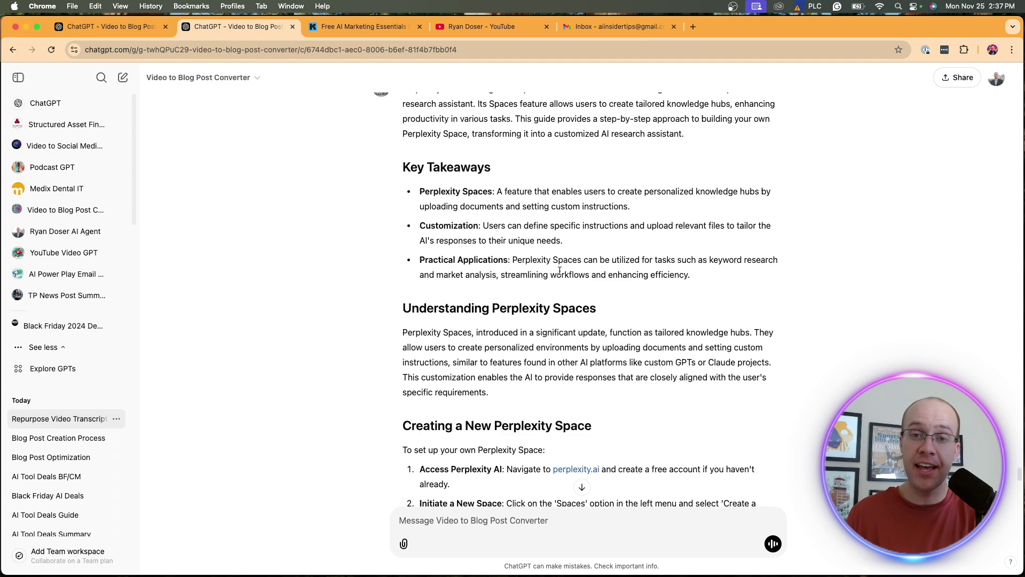
scroll(560, 271, down, 15)
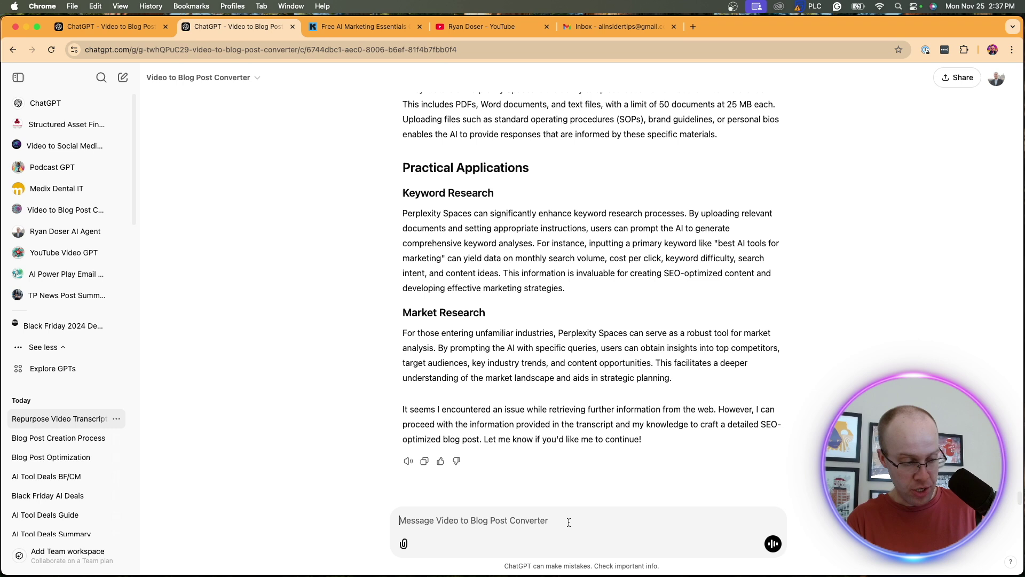
- Mention AI Power Play Email GPT and send 'Repurpose this into an email newsletter using your format'
text(@)
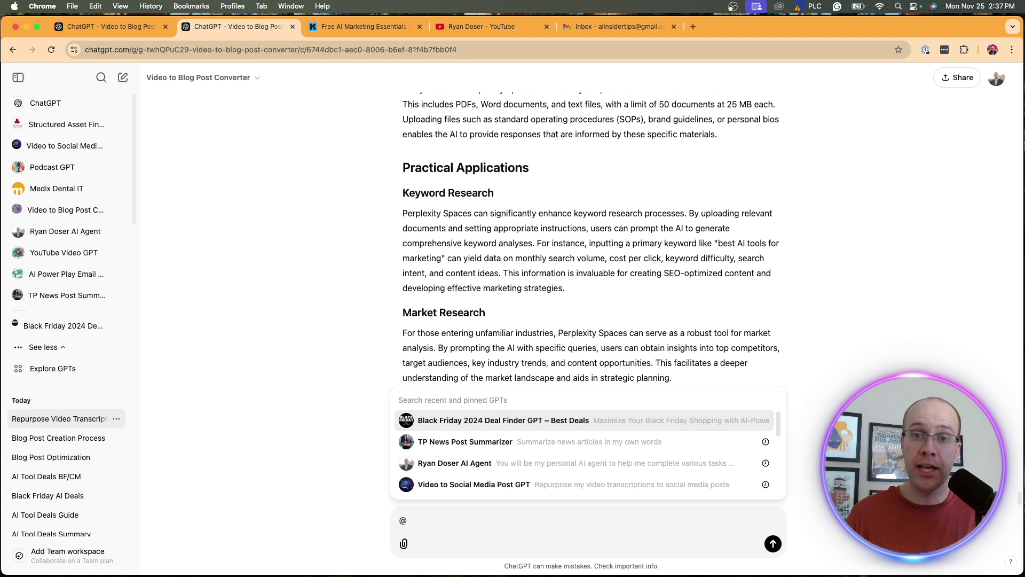
text(ai po)
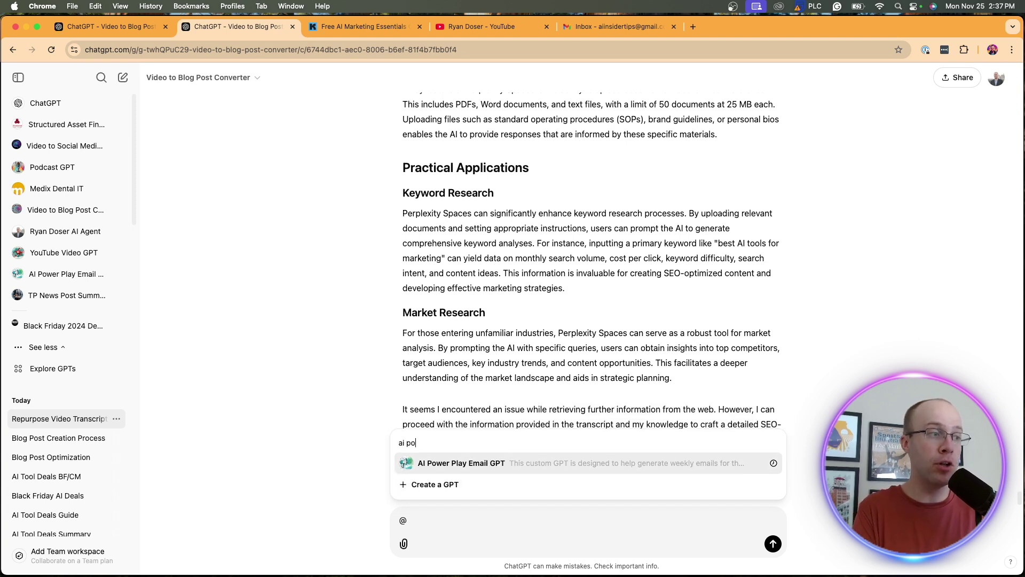
click(461, 463)
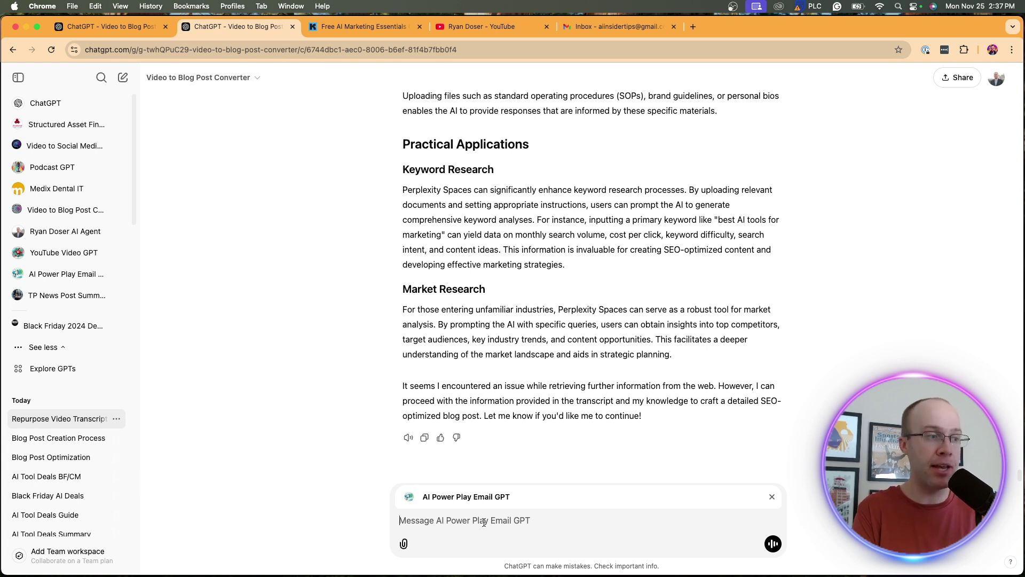
text(Re)
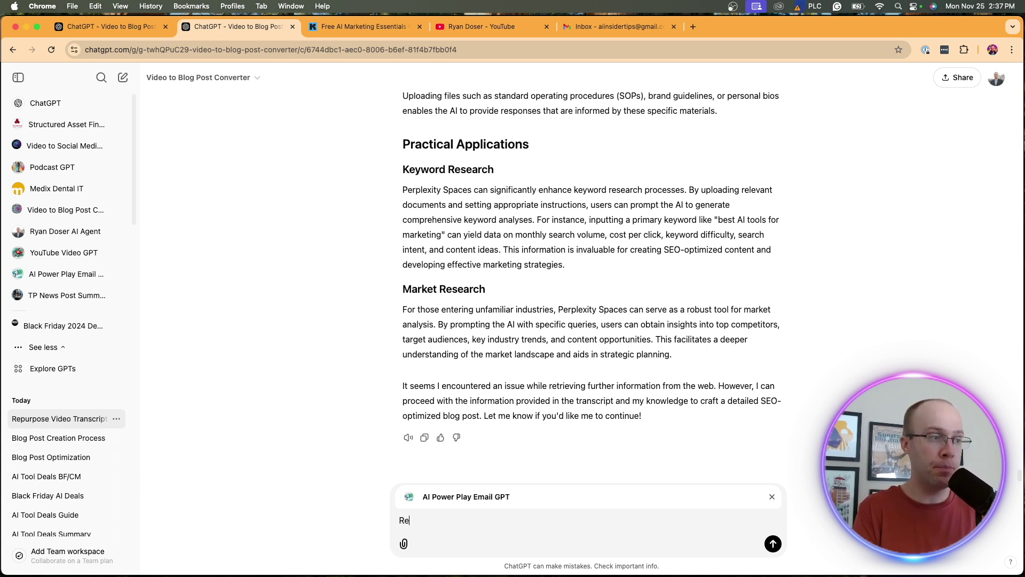
text(purpose this into )
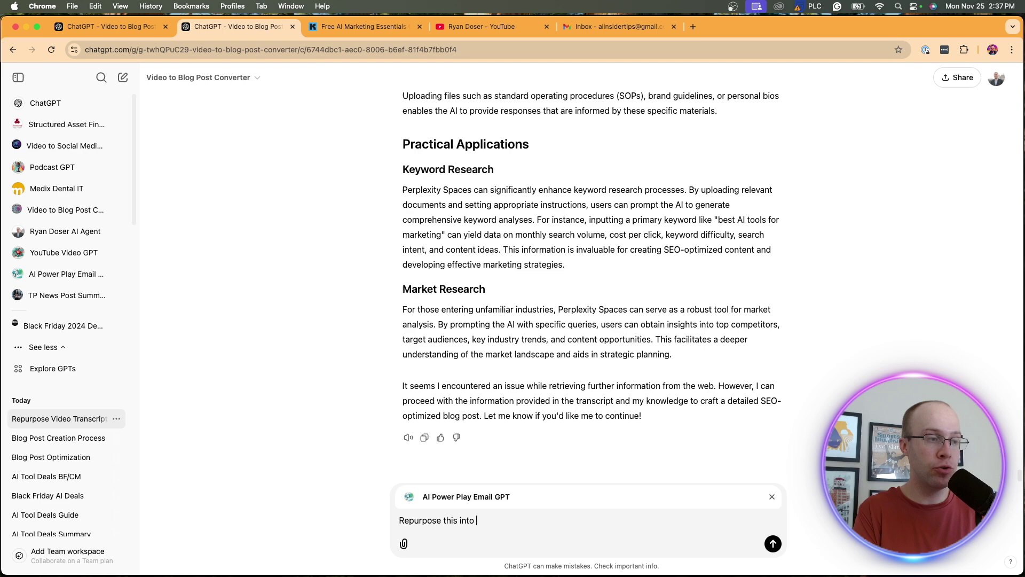
text(an email newsle)
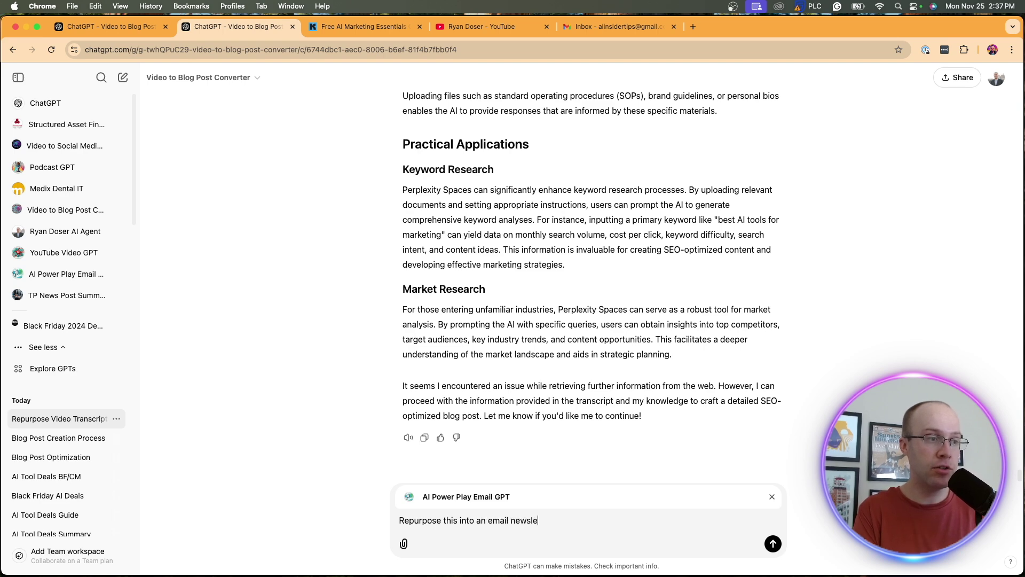
text(tter using your )
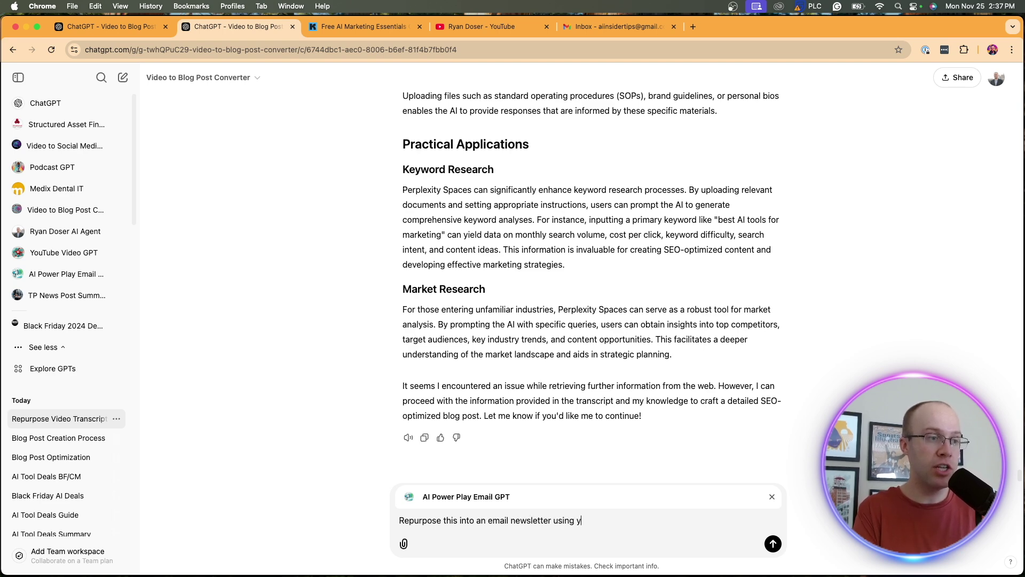
text(format)
key(Return)
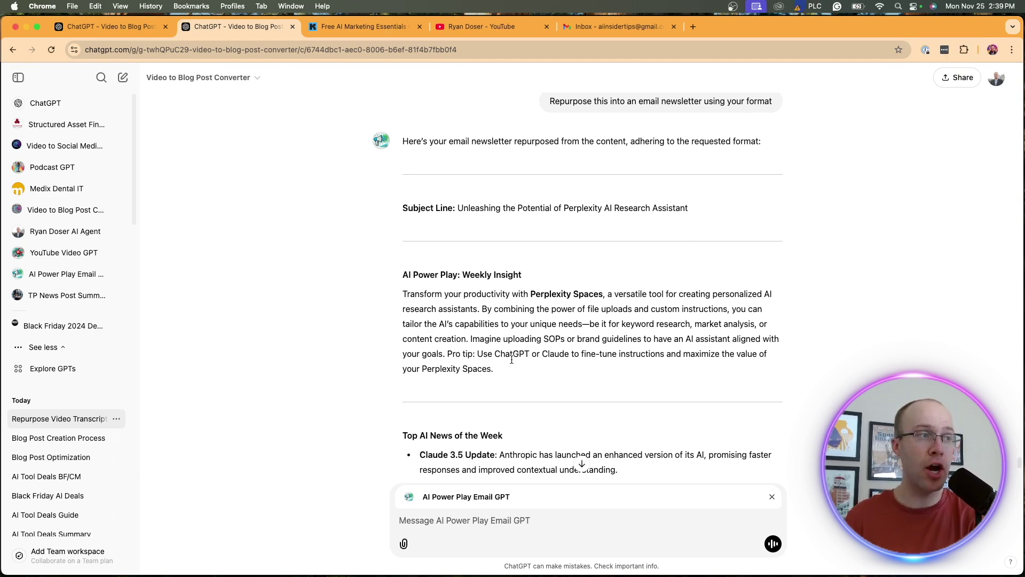
- Quote the newsletter's AI Power Play: Weekly Insight paragraph into the next message
drag(403, 275, 494, 370)
click(459, 255)
scroll(481, 257, down, 2)
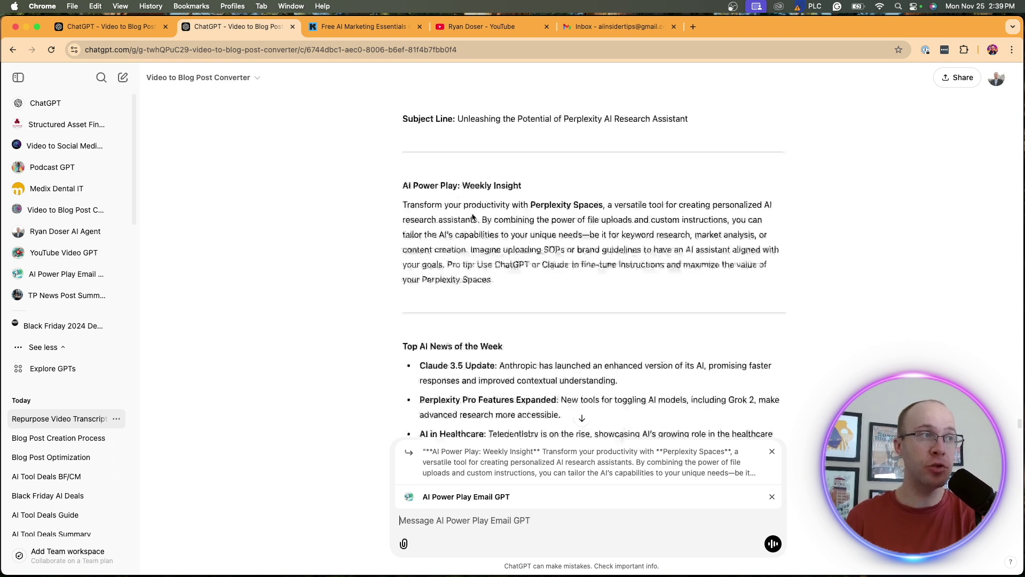
scroll(502, 289, up, 2)
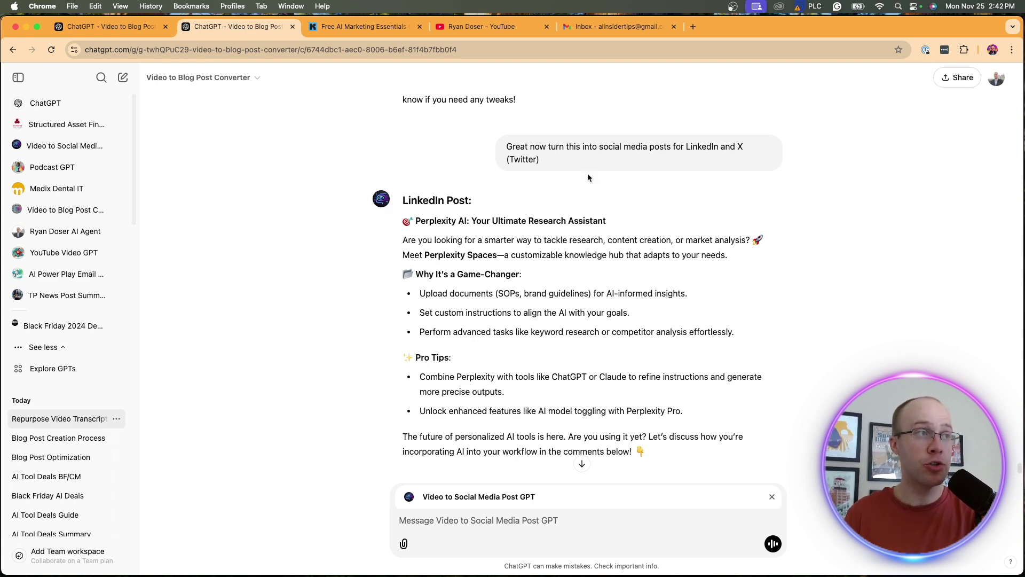
- Review the generated LinkedIn post and the X (Twitter) post, highlighting parts of each
scroll(514, 301, up, 4)
scroll(515, 300, up, 20)
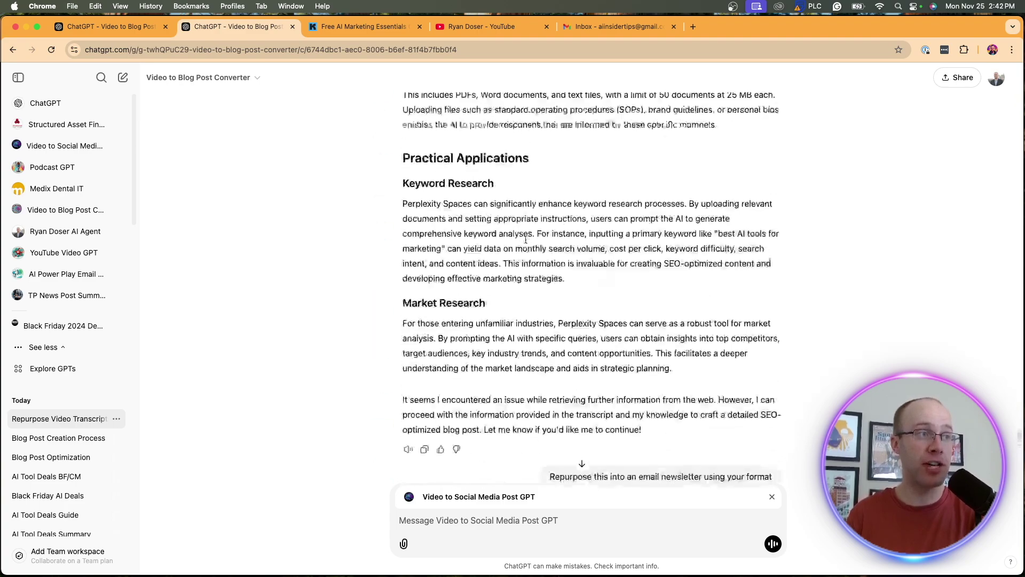
scroll(504, 264, down, 20)
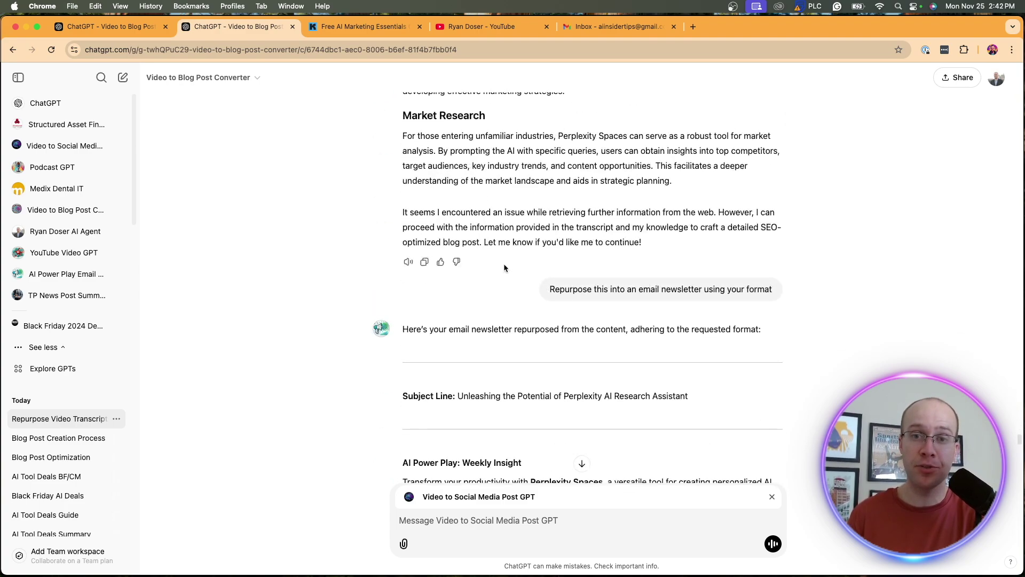
scroll(505, 264, down, 7)
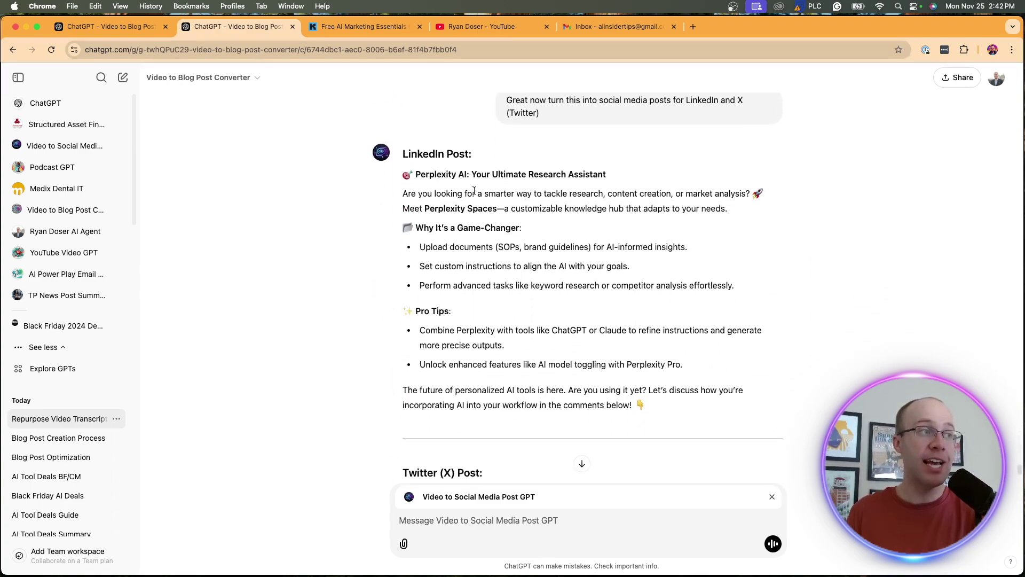
drag(551, 326, 463, 195)
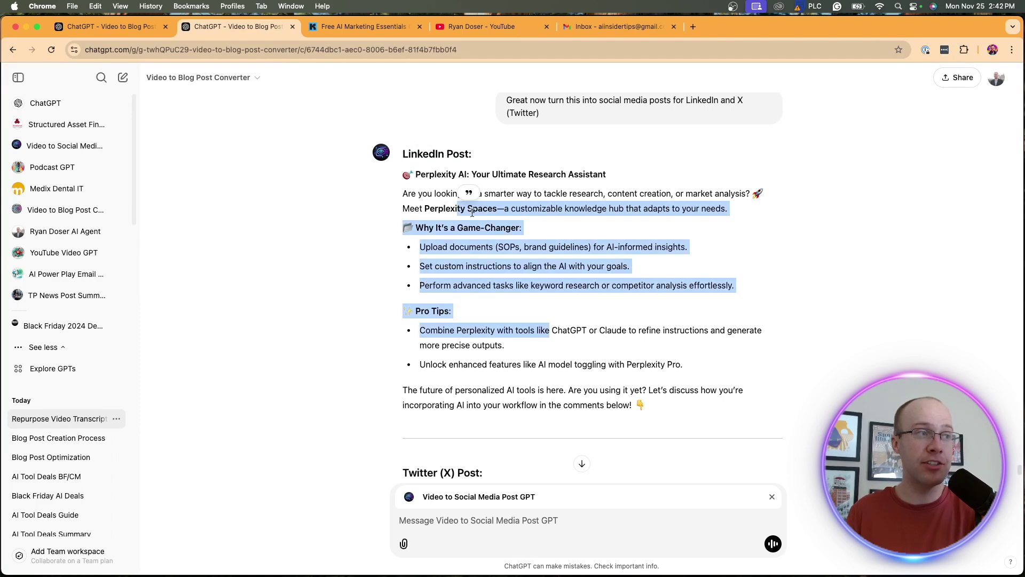
click(500, 225)
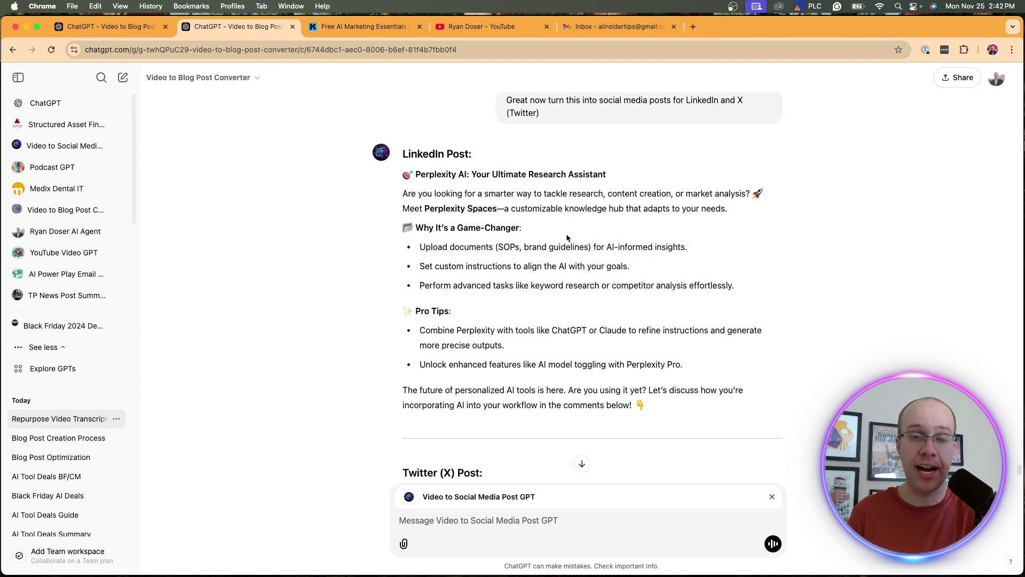
scroll(568, 238, down, 5)
drag(515, 313, 418, 274)
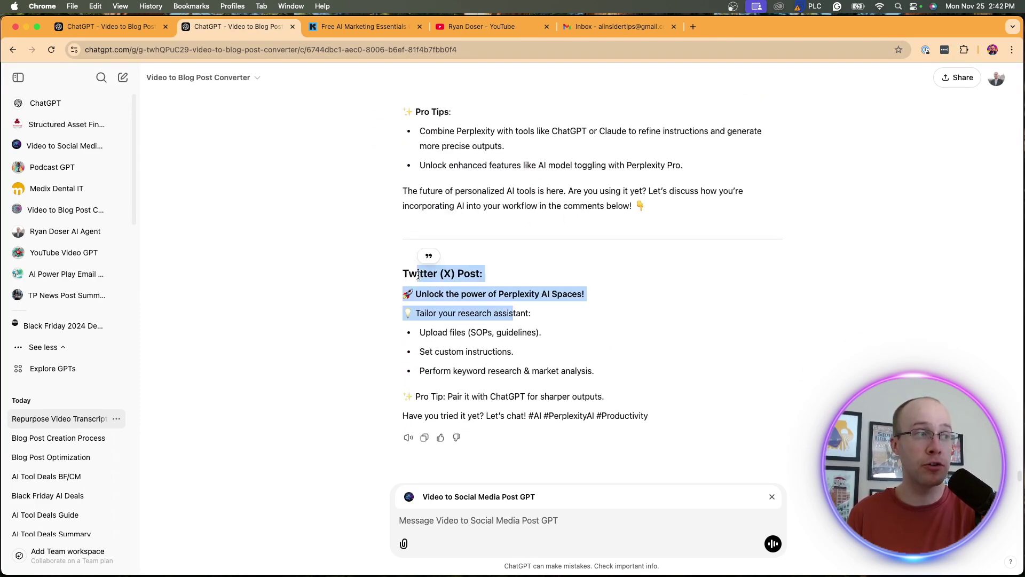
click(489, 307)
- Remove the Video to Social Media Post GPT chip from the message box and start a new @ mention
scroll(575, 365, up, 7)
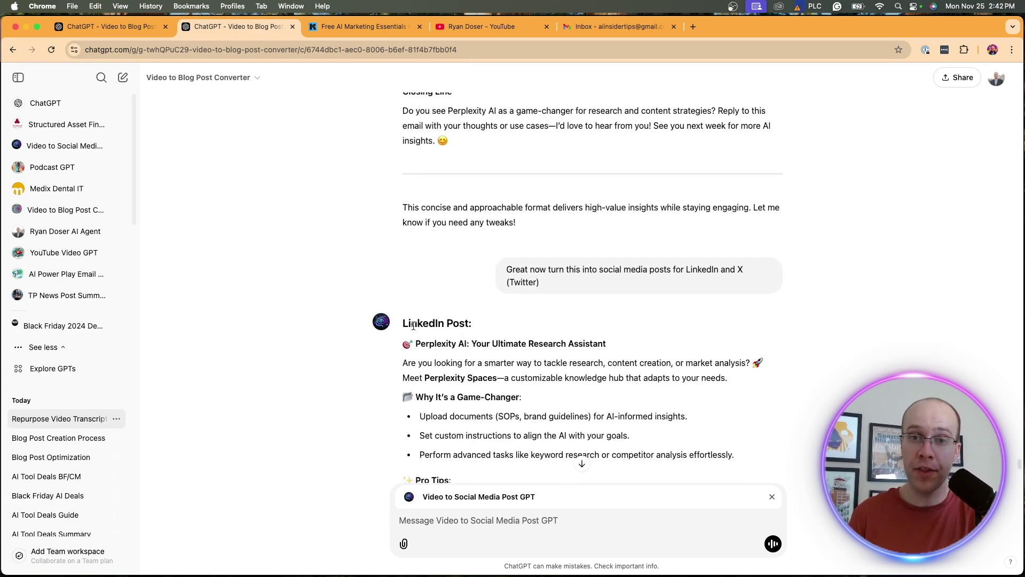
scroll(413, 326, down, 5)
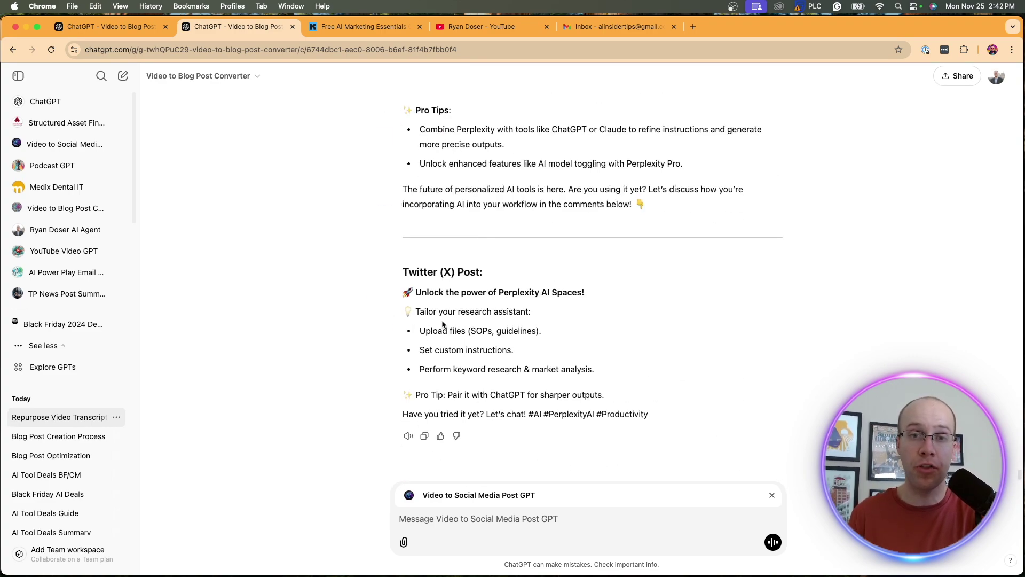
scroll(427, 328, up, 12)
scroll(553, 324, up, 6)
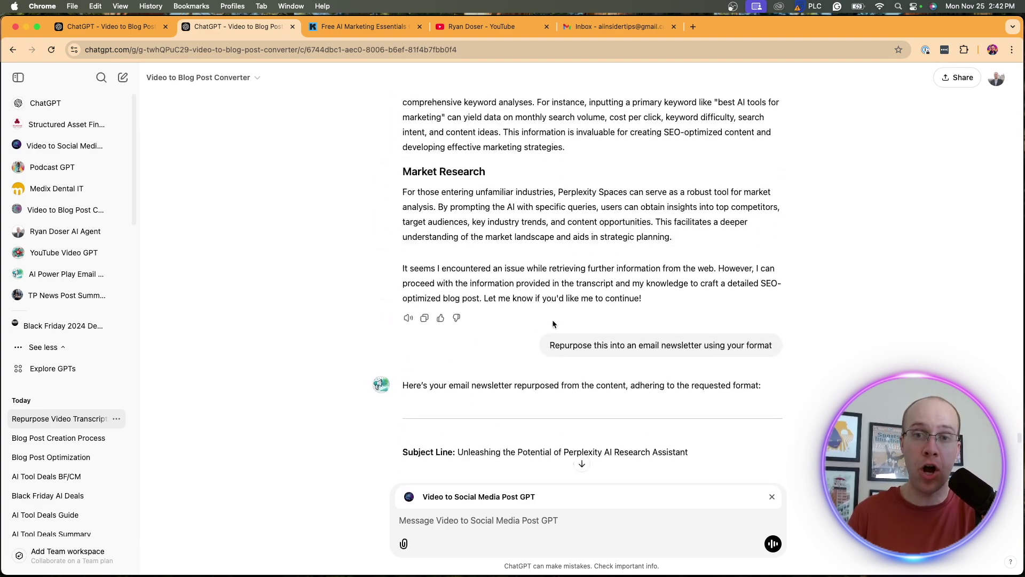
scroll(553, 319, up, 15)
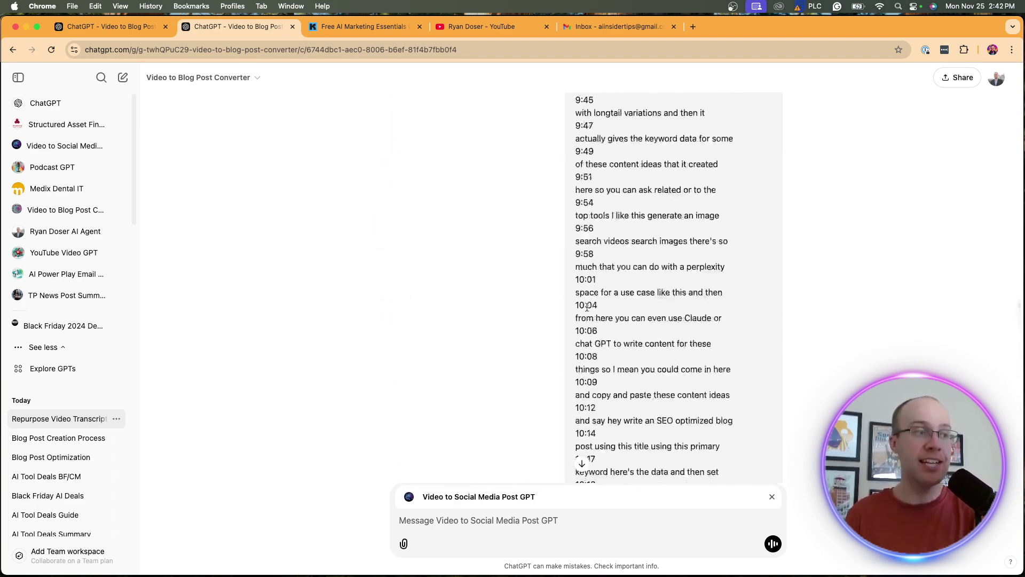
scroll(587, 307, up, 20)
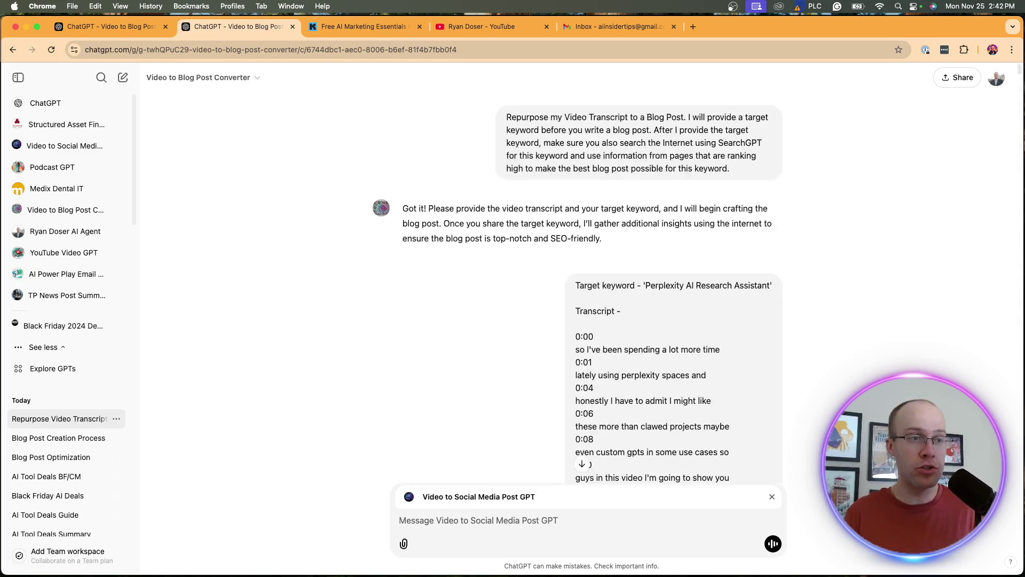
click(772, 497)
text(@)
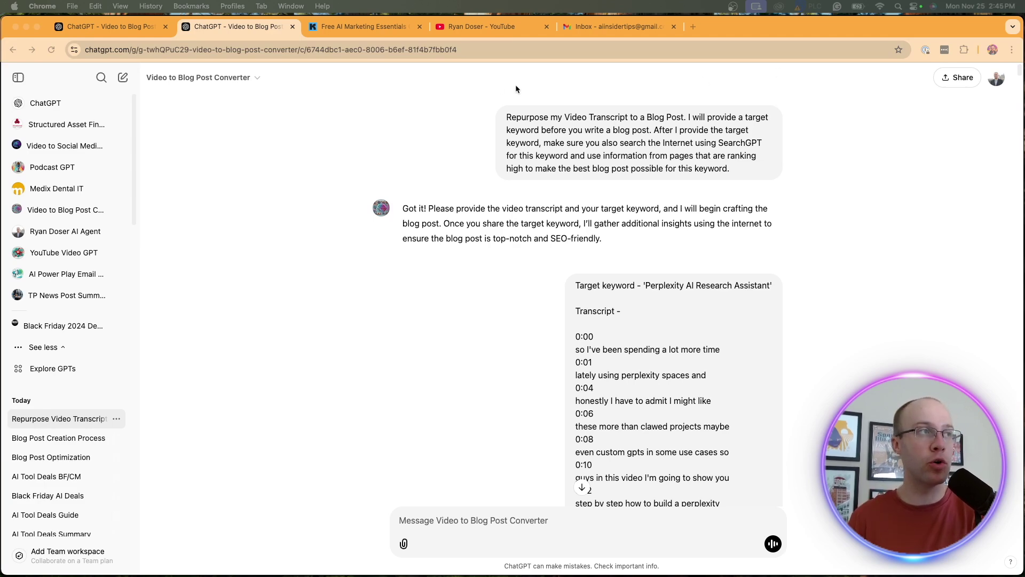
- Show the channel's YouTube Videos page, led by 'How to Create an AI Research Assistant With Perplexity'
click(489, 28)
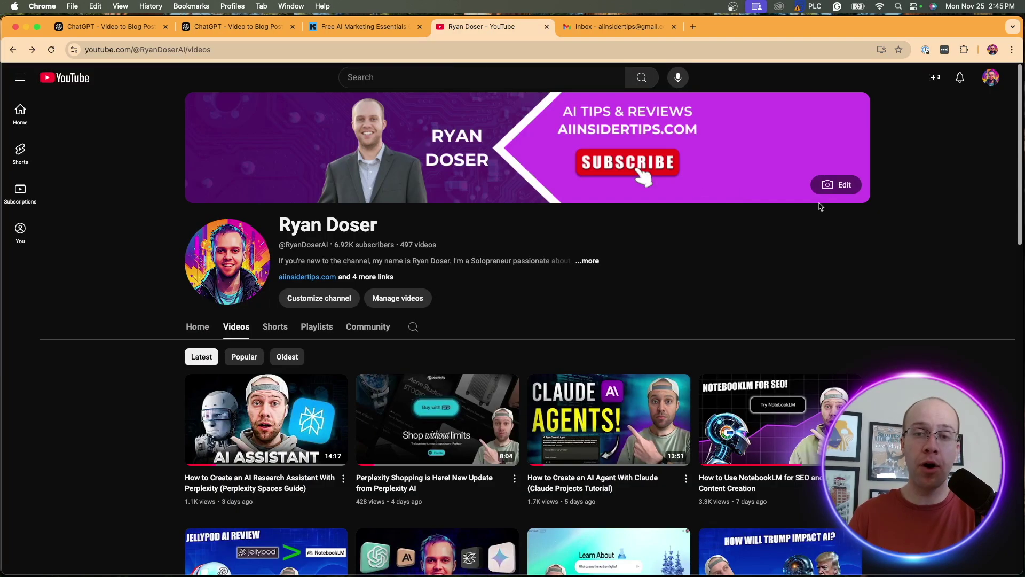
scroll(805, 220, down, 3)
scroll(805, 221, up, 2)
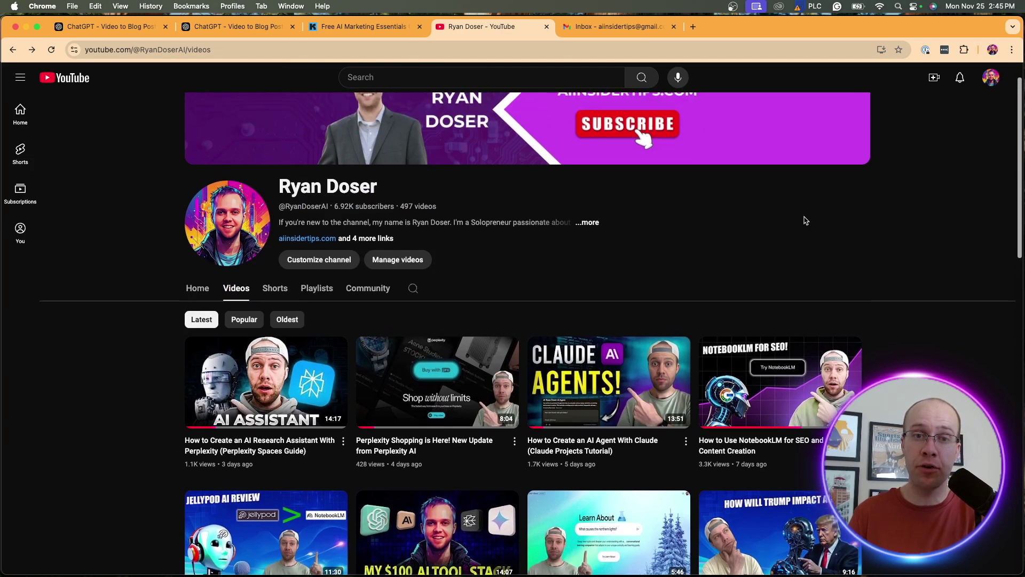